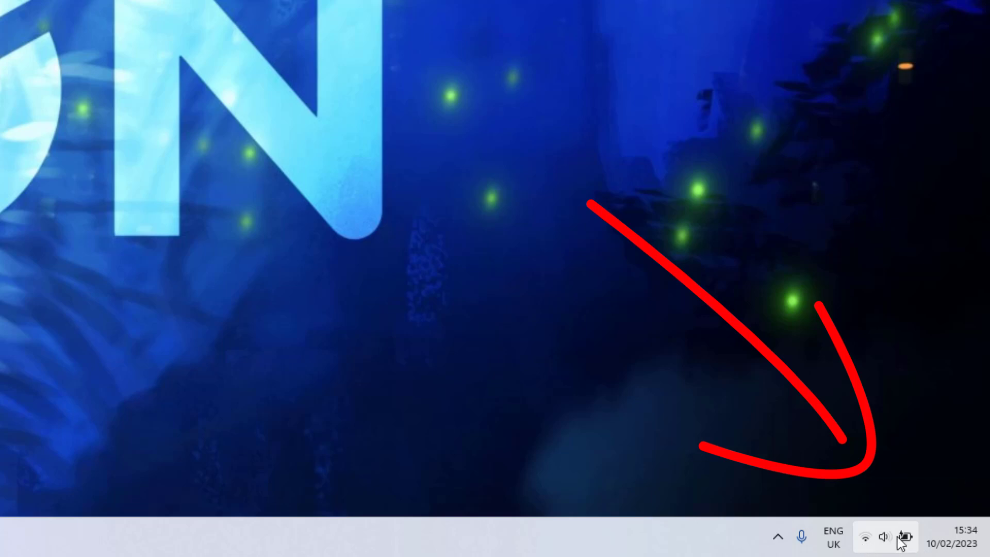
# Step: Open the Quick Settings panel from the network/volume/battery tray icons
pyautogui.click(896, 539)
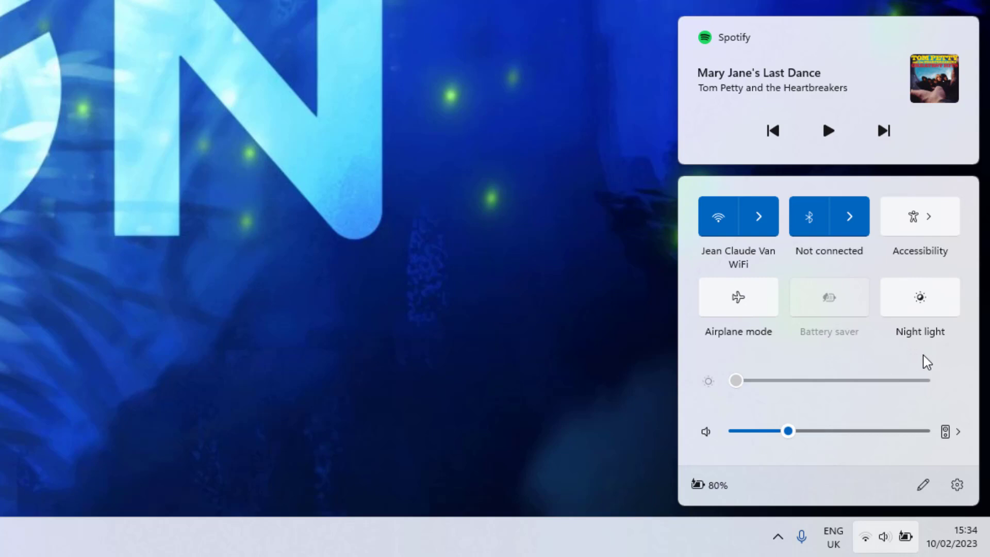
# Step: Unpin the Accessibility and Battery saver tiles, finish editing and close the panel
pyautogui.click(924, 486)
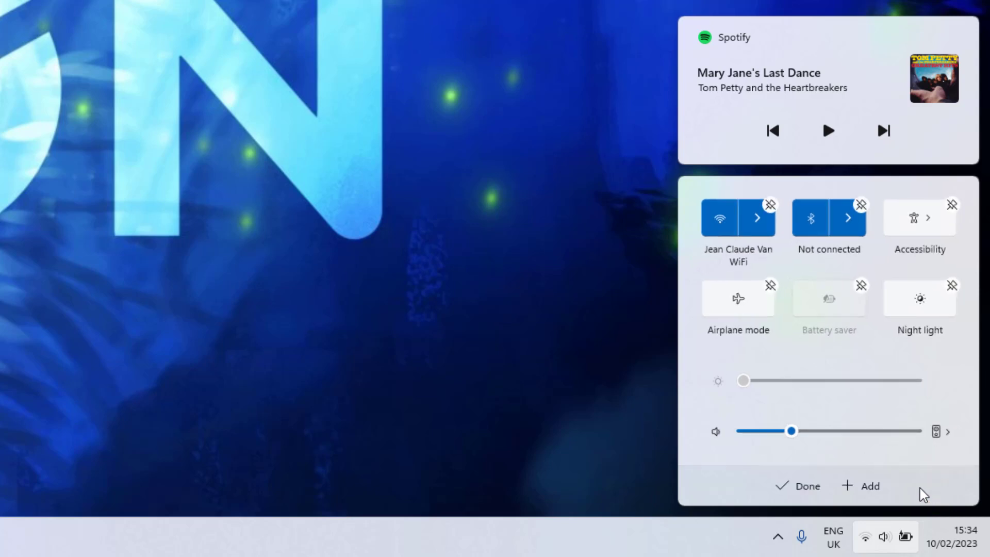
pyautogui.click(955, 206)
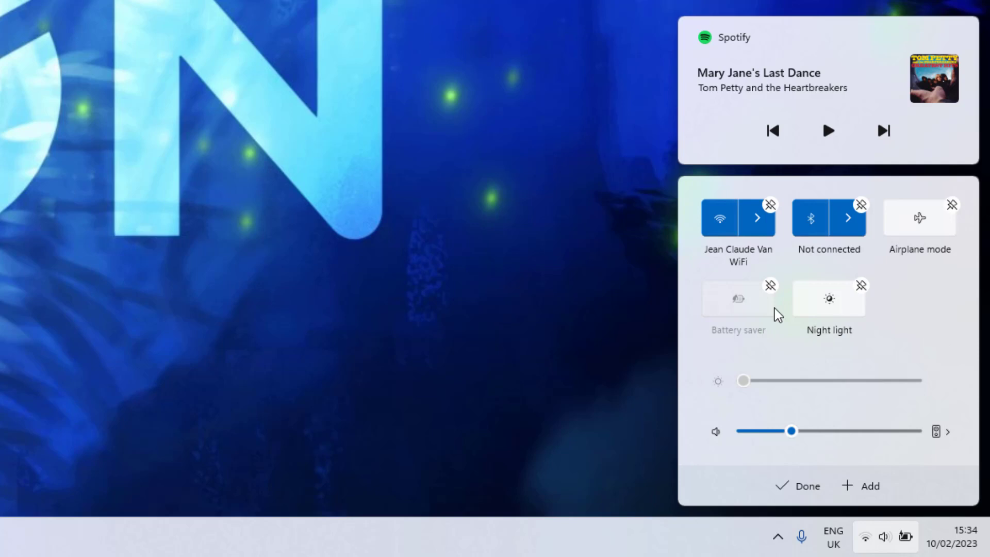
pyautogui.click(771, 286)
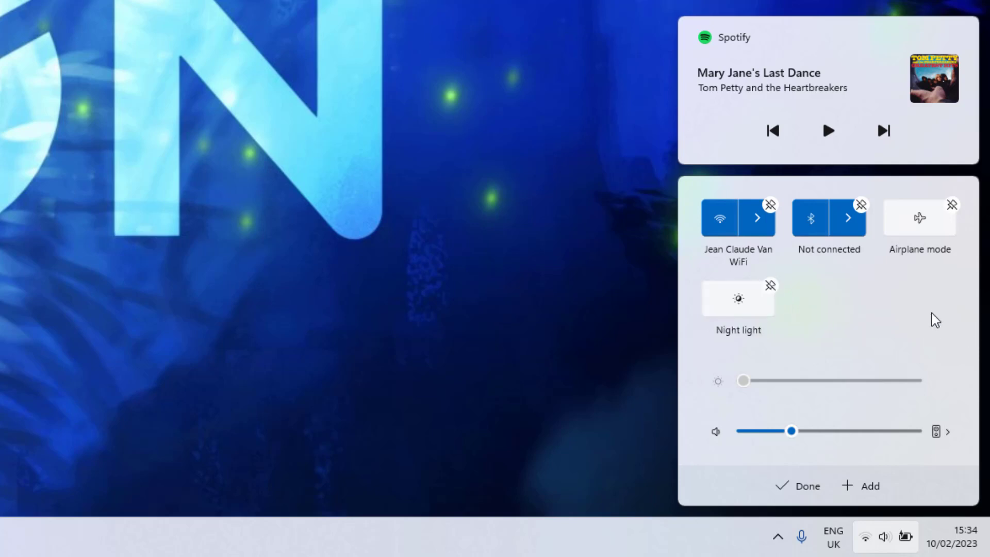
pyautogui.click(803, 488)
pyautogui.click(494, 362)
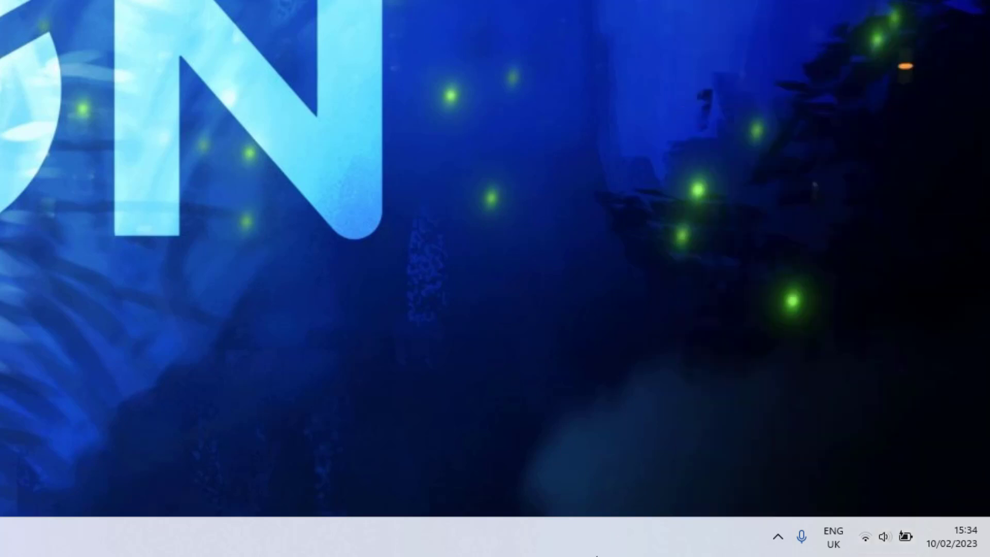
# Step: Add the Cast tile to Quick Settings from the Add list
pyautogui.click(888, 544)
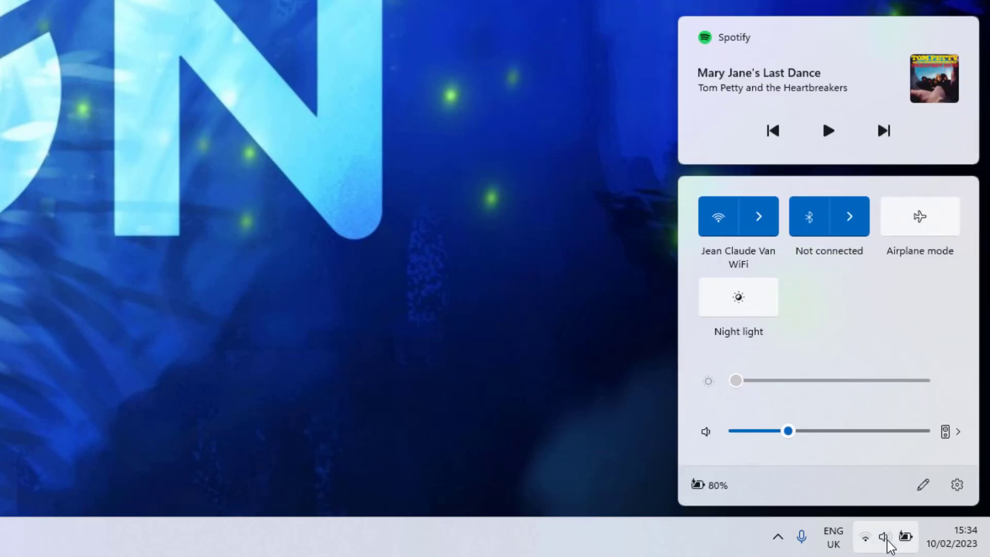
pyautogui.click(925, 488)
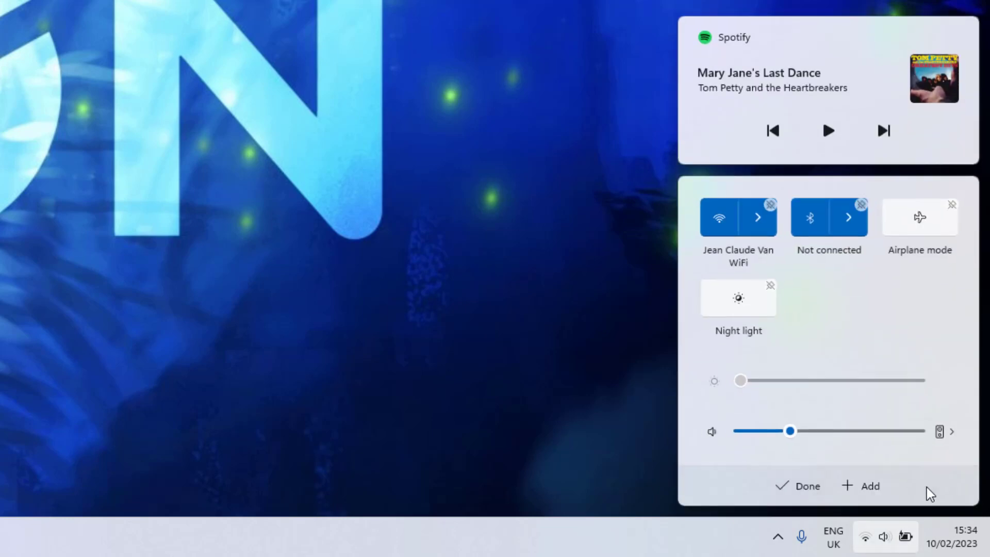
pyautogui.click(872, 493)
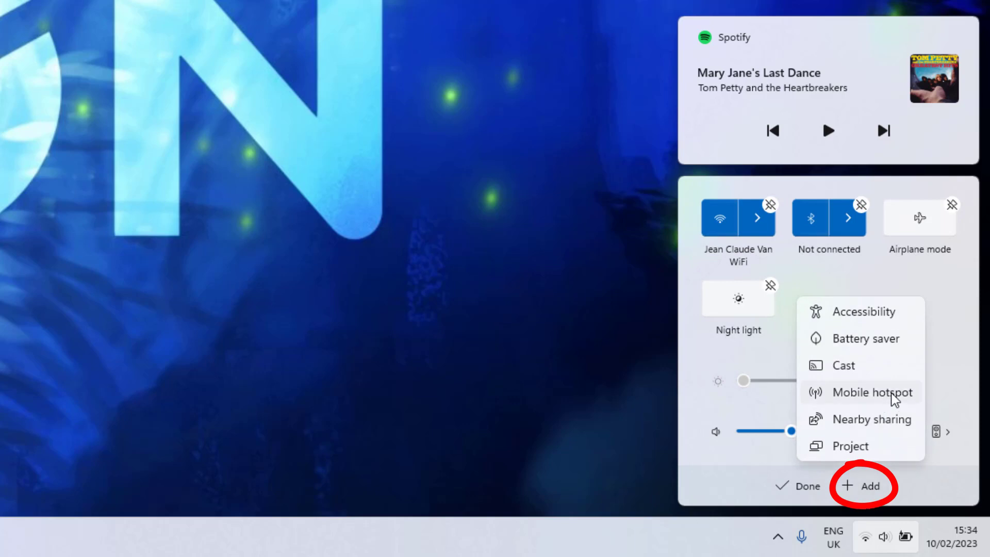
pyautogui.click(842, 367)
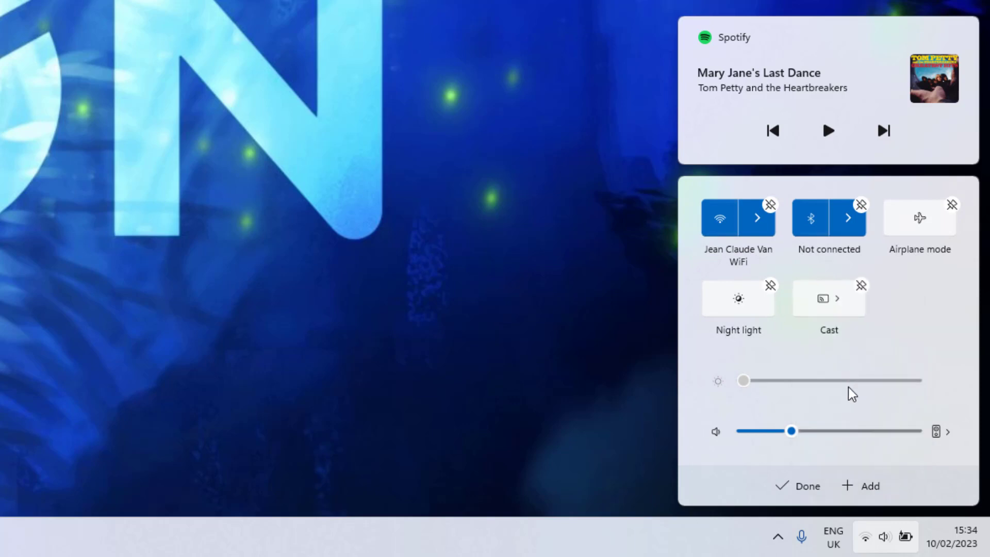
# Step: Pin Battery saver back, finish editing and reopen the panel to check the tiles
pyautogui.click(872, 491)
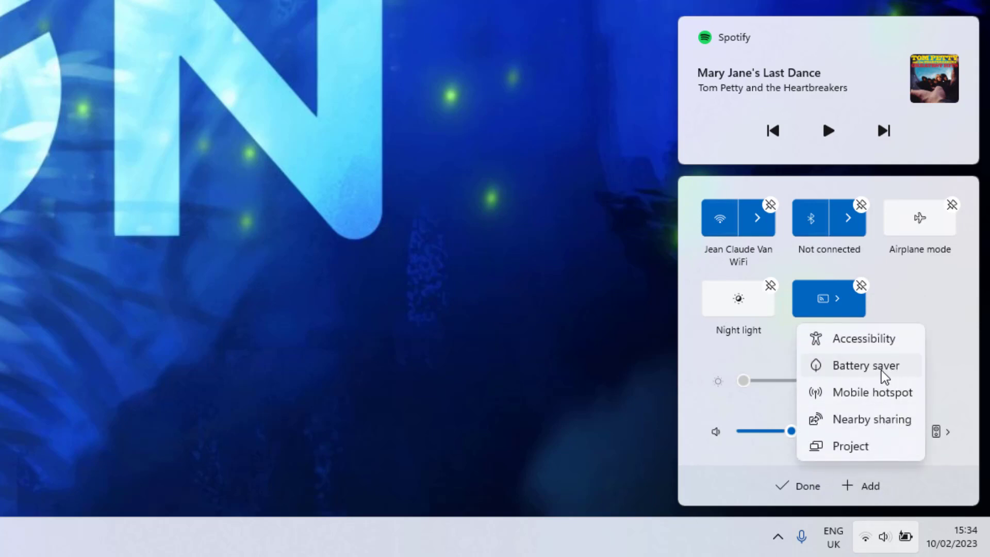
pyautogui.click(881, 369)
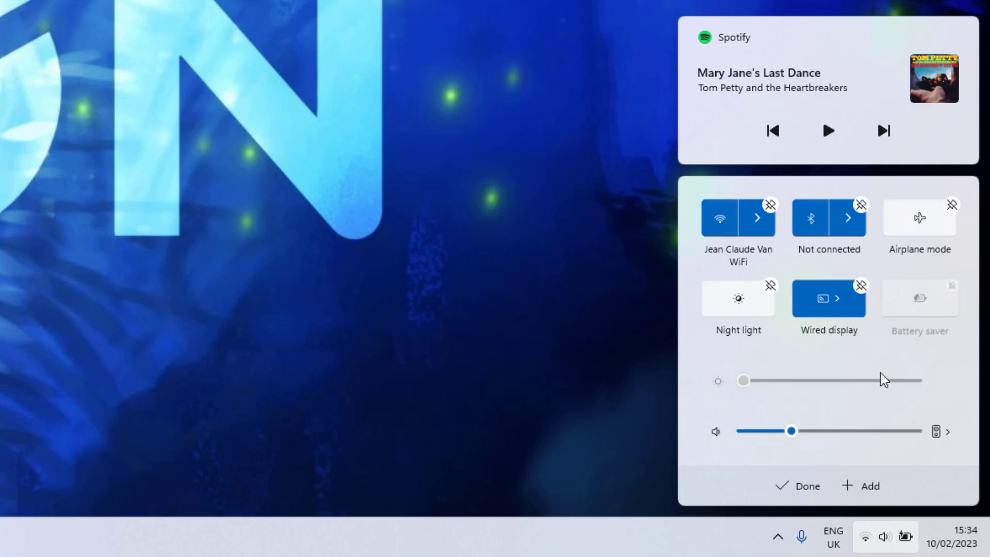
pyautogui.click(624, 325)
pyautogui.click(891, 537)
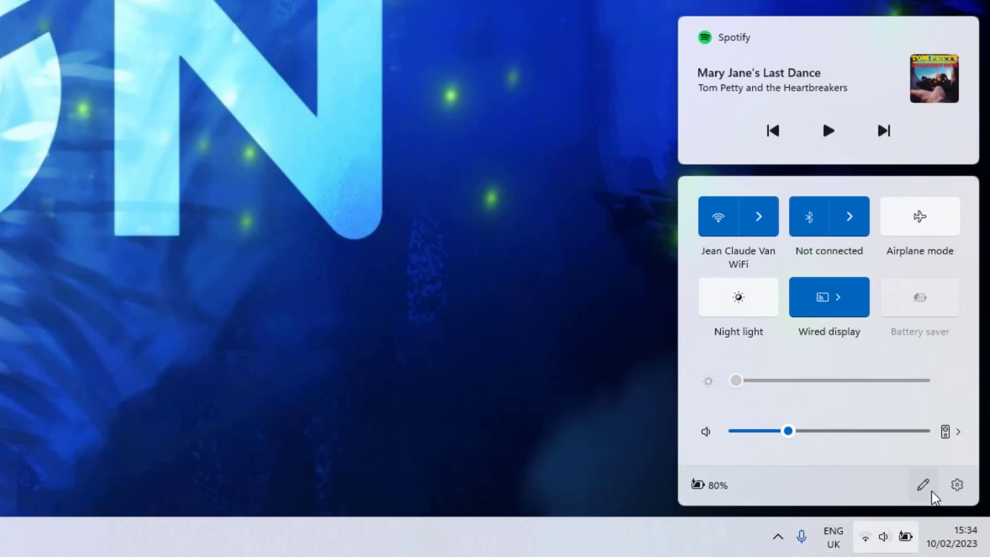
# Step: Reopen Quick Settings and enter edit mode showing unpin markers on Cast and Battery saver
pyautogui.click(886, 544)
pyautogui.click(890, 545)
pyautogui.click(926, 486)
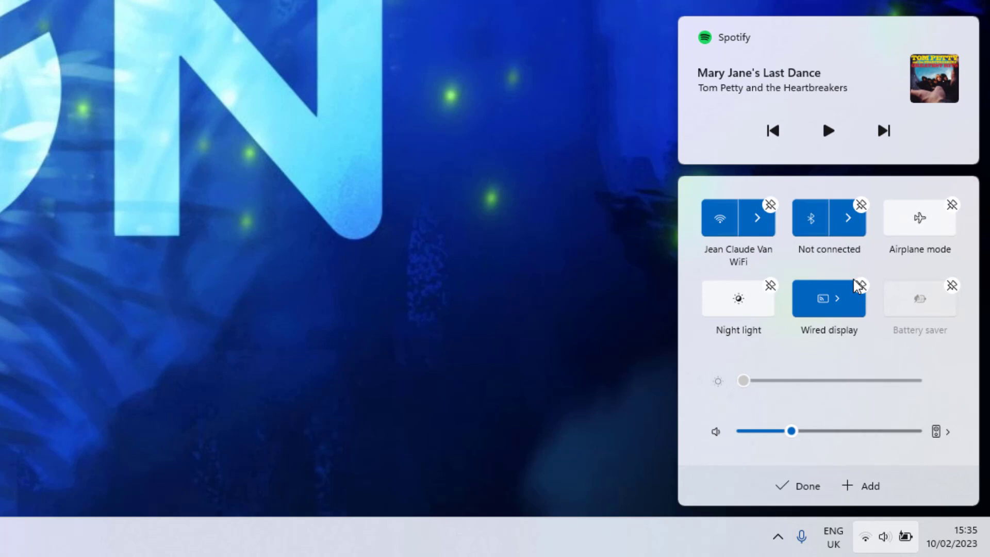